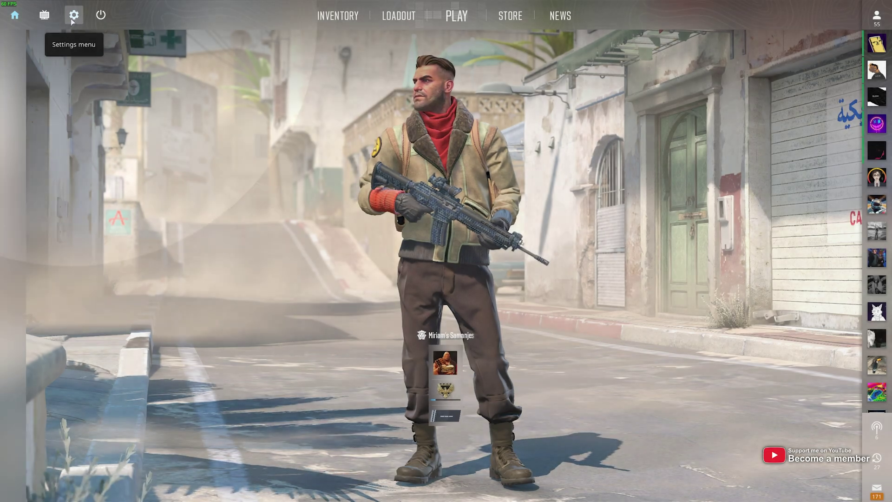
Step: Set NVIDIA Reflex Low Latency to Disabled in Advanced Video, then return to the main menu
click(72, 18)
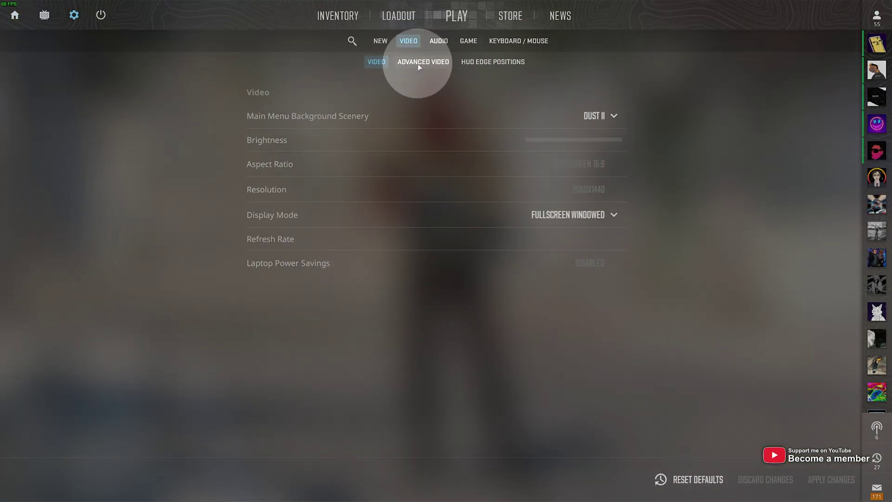
click(417, 64)
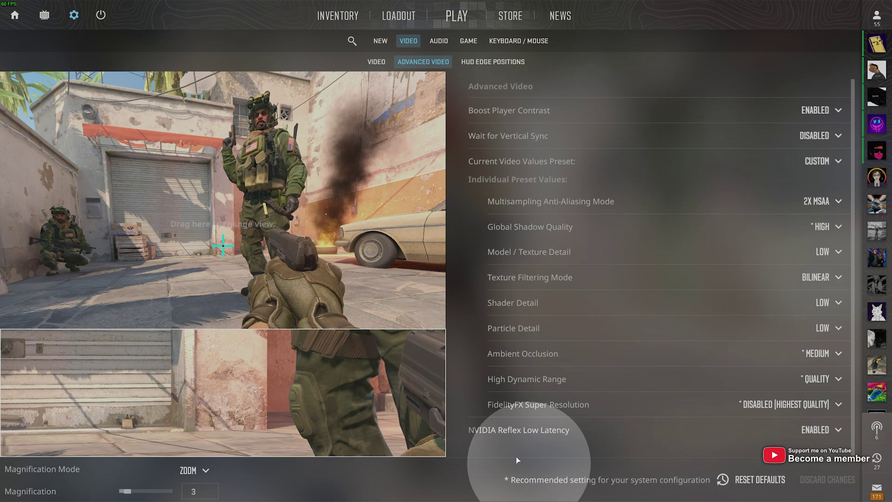
mouse_move(562, 430)
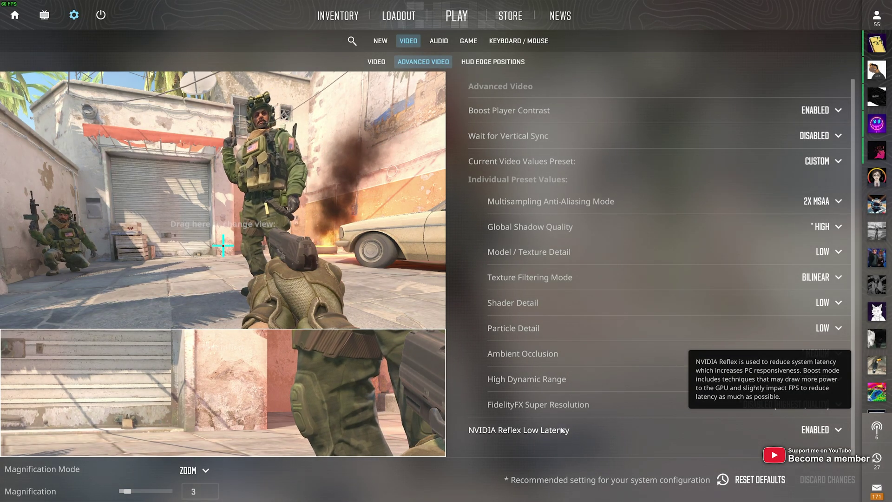
click(811, 429)
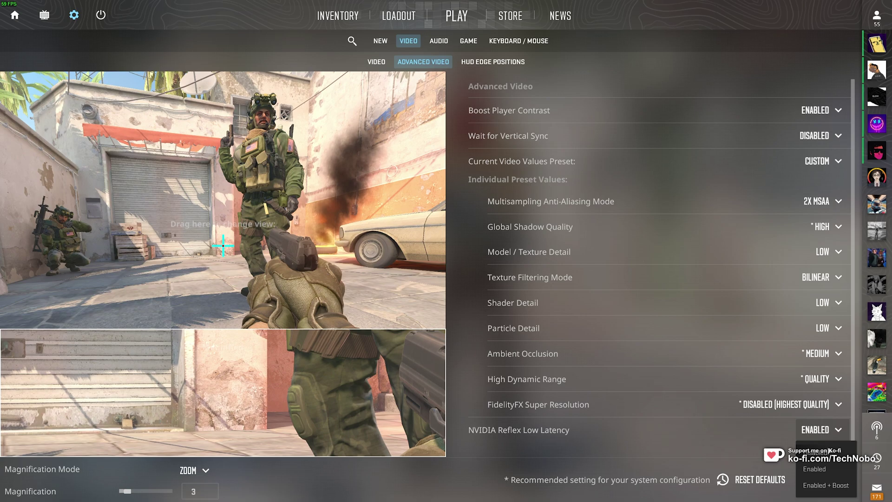
click(827, 451)
mouse_move(611, 436)
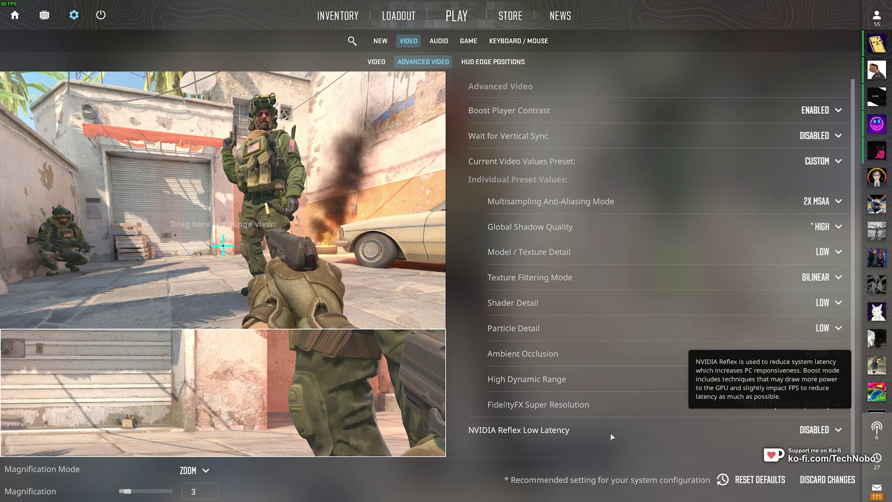
click(820, 429)
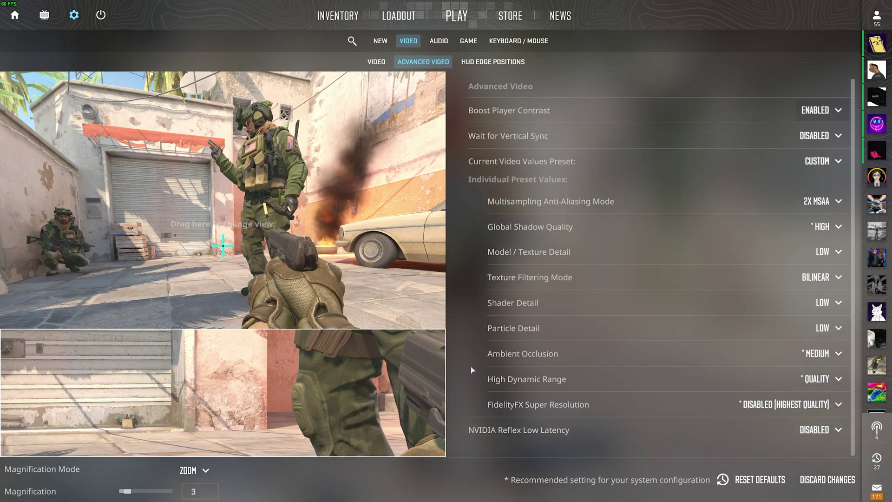
key(Escape)
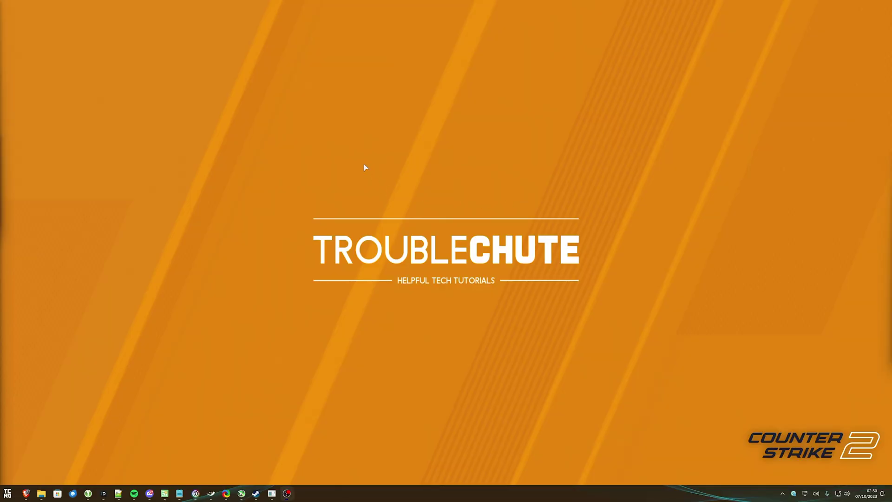
Step: Launch NVIDIA Control Panel from the desktop menu and go to Manage 3D settings
right_click(365, 165)
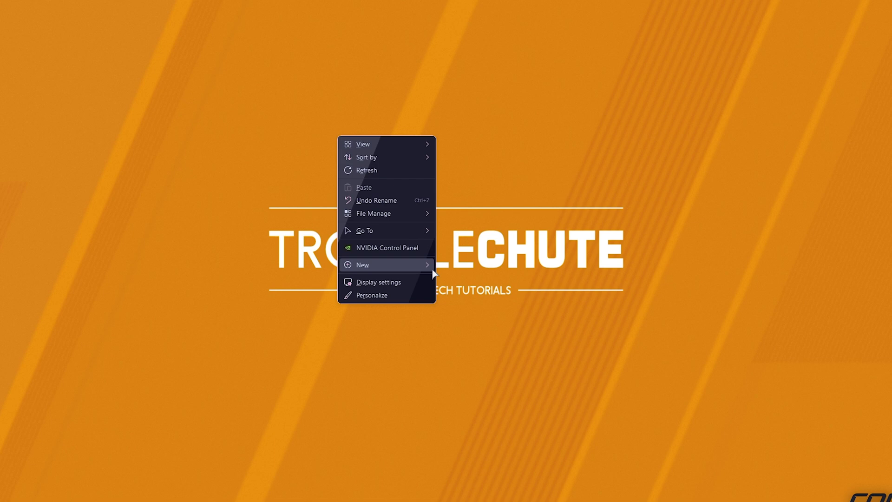
click(409, 254)
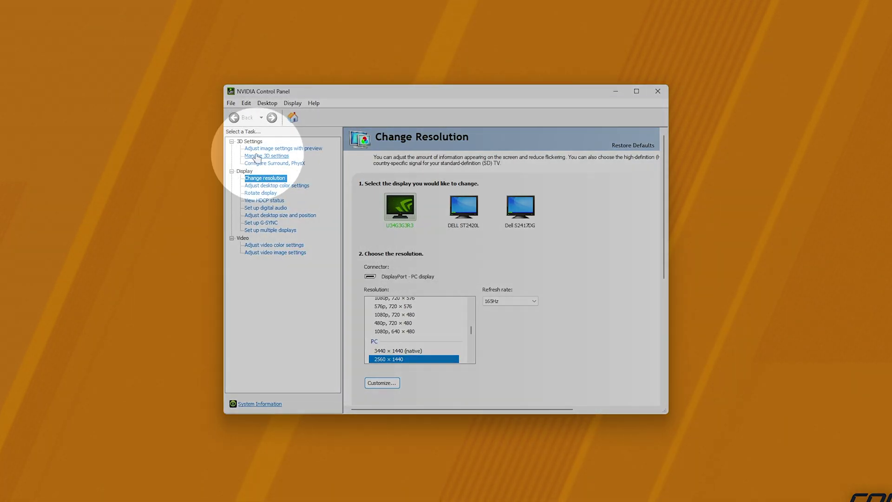
click(268, 156)
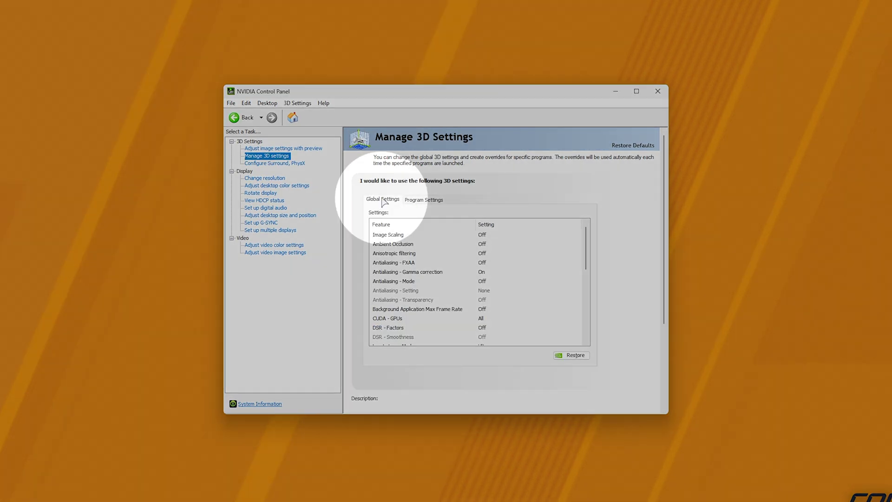
Step: Set the global Low Latency Mode to Ultra
click(425, 309)
scroll(426, 312, down, 3)
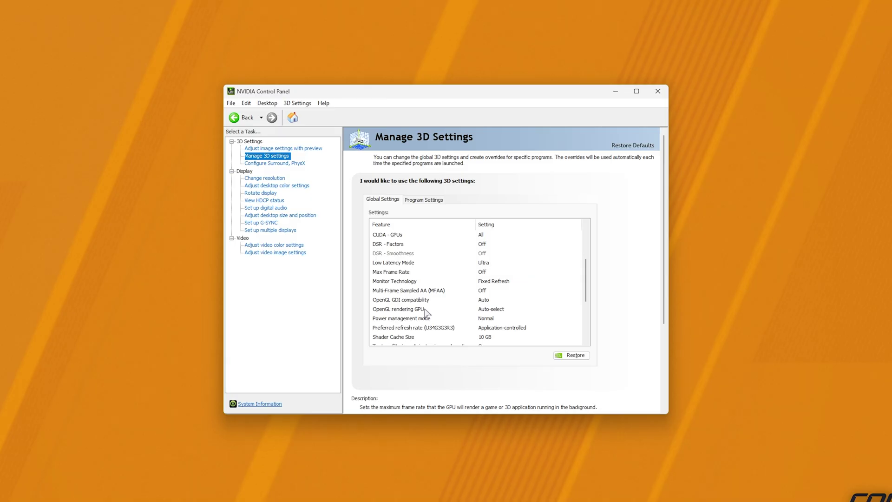
mouse_move(404, 263)
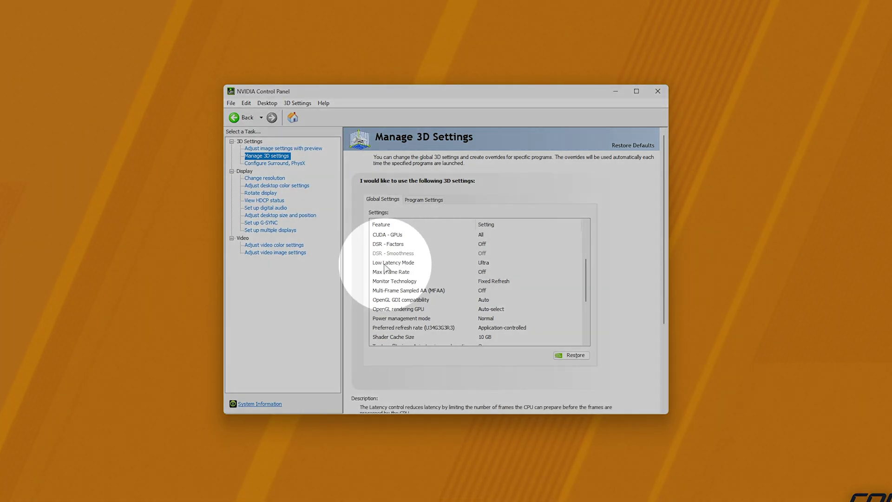
click(491, 263)
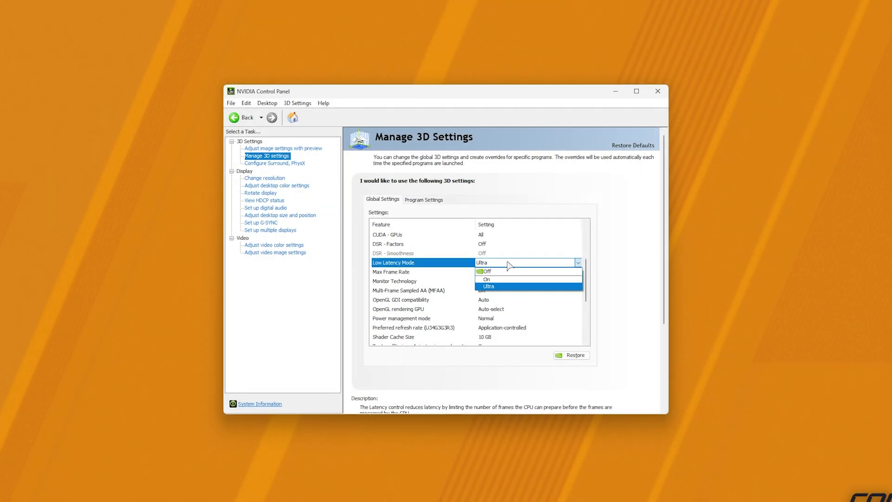
click(488, 286)
scroll(511, 260, down, 3)
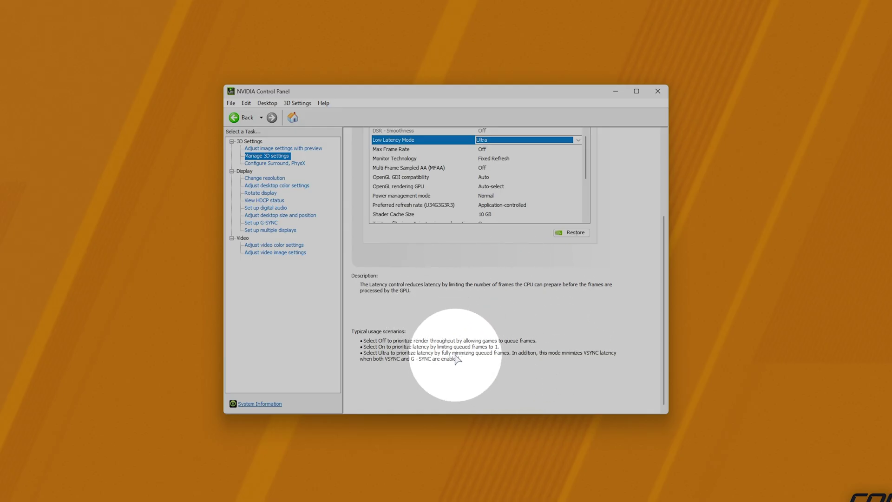
scroll(597, 325, up, 5)
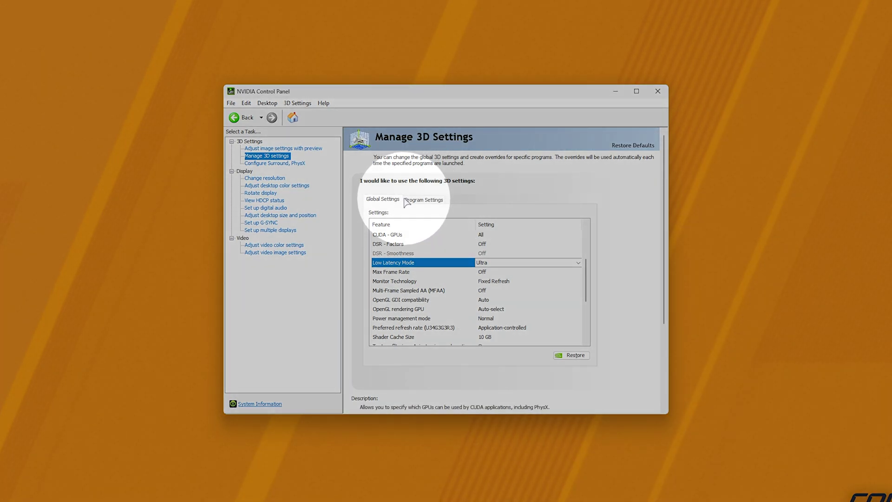
Step: In Program Settings, choose Counter-strike 2 (cs2.exe) and check its Low Latency Mode setting
click(422, 200)
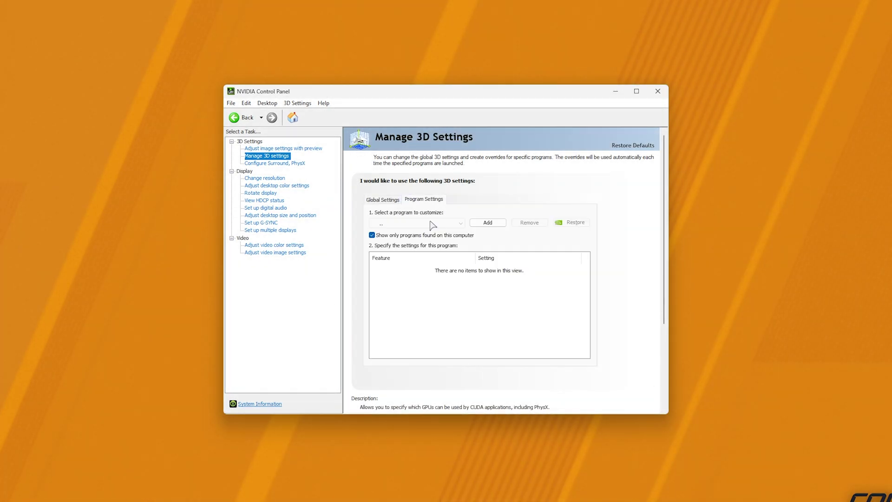
click(433, 225)
click(444, 304)
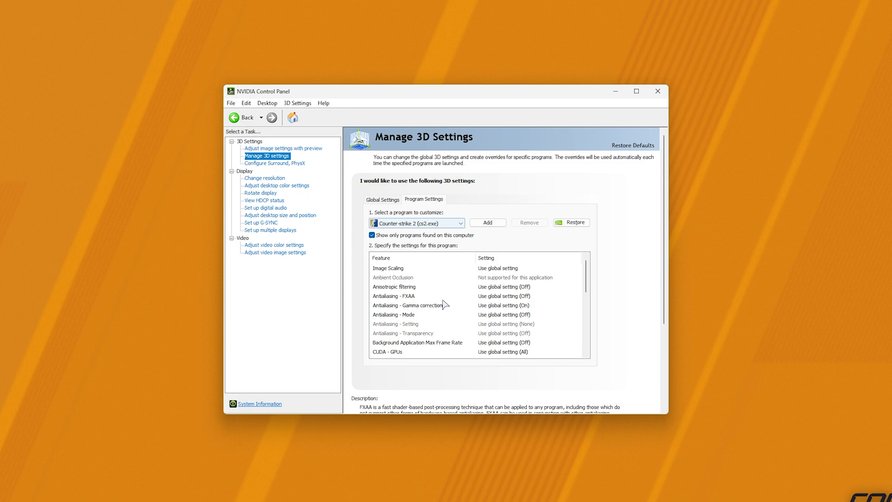
scroll(441, 309, down, 10)
scroll(437, 318, up, 5)
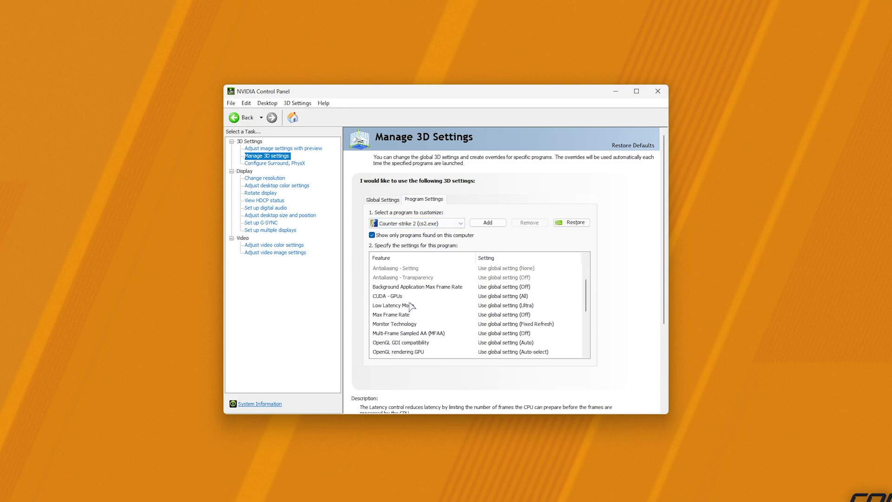
click(418, 306)
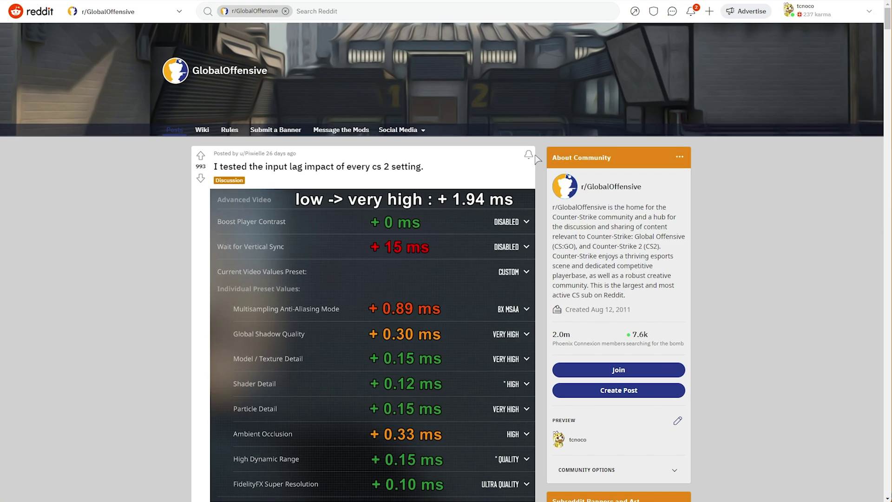
Step: Scroll the Reddit input-lag post down to its per-setting latency chart
scroll(538, 160, down, 2)
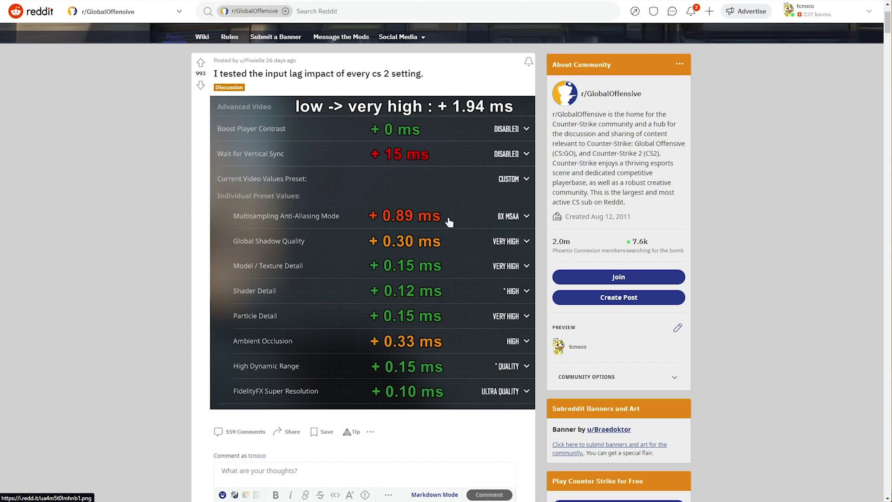
Step: Highlight the post's Fullscreen Optimizations bullet saying it has no input-latency effect
scroll(589, 228, down, 9)
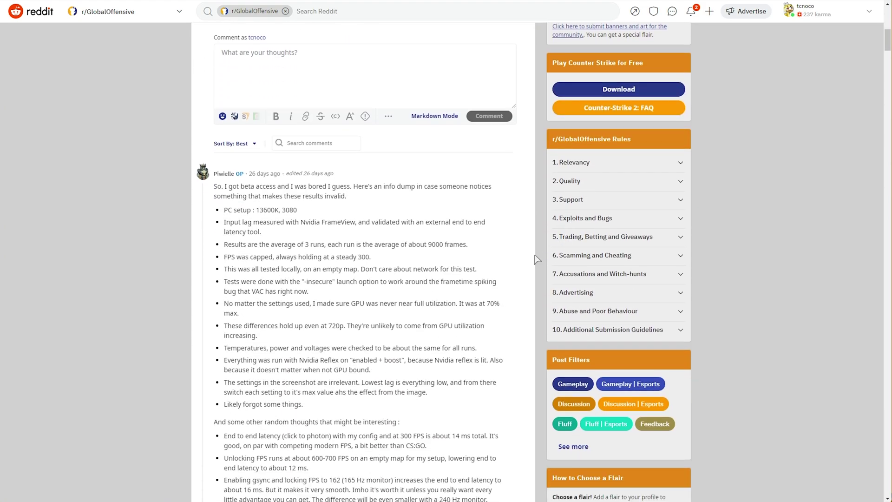
scroll(447, 247, down, 4)
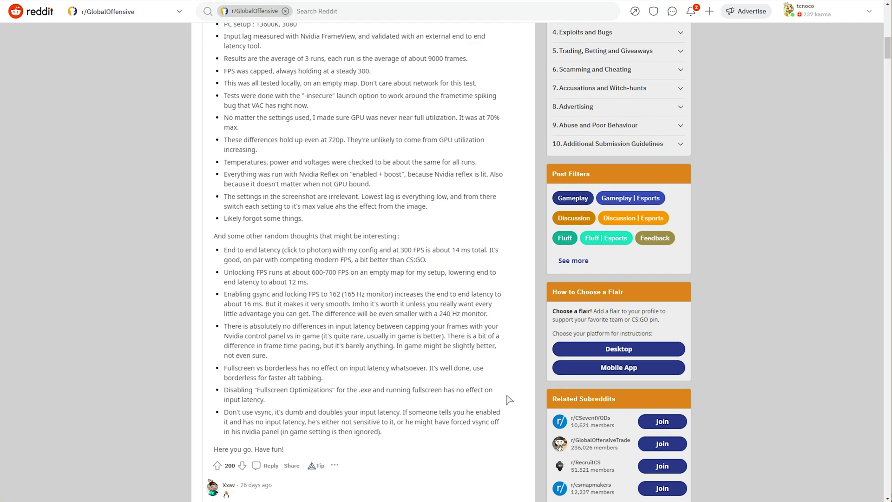
double_click(235, 353)
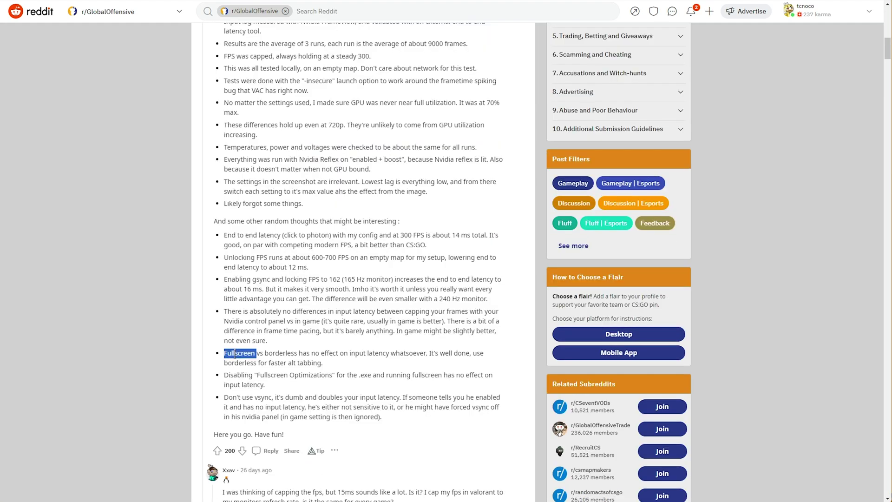
drag(248, 354, 426, 354)
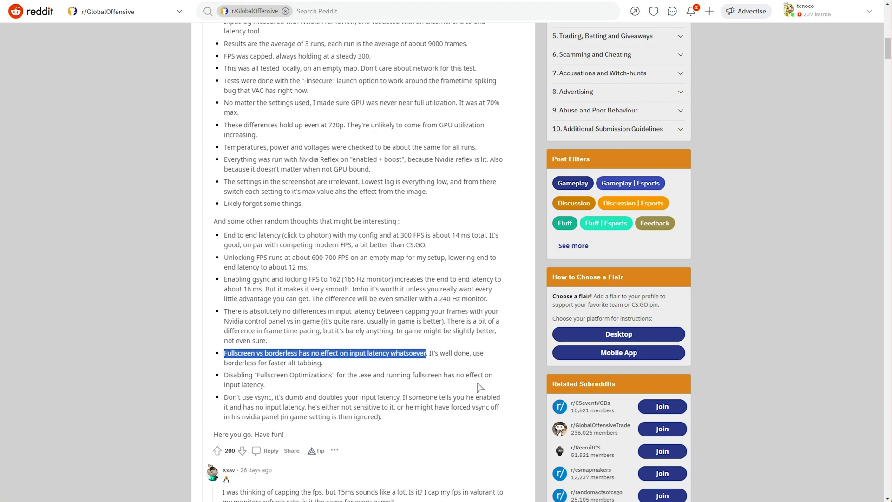
click(441, 331)
scroll(441, 331, down, 1)
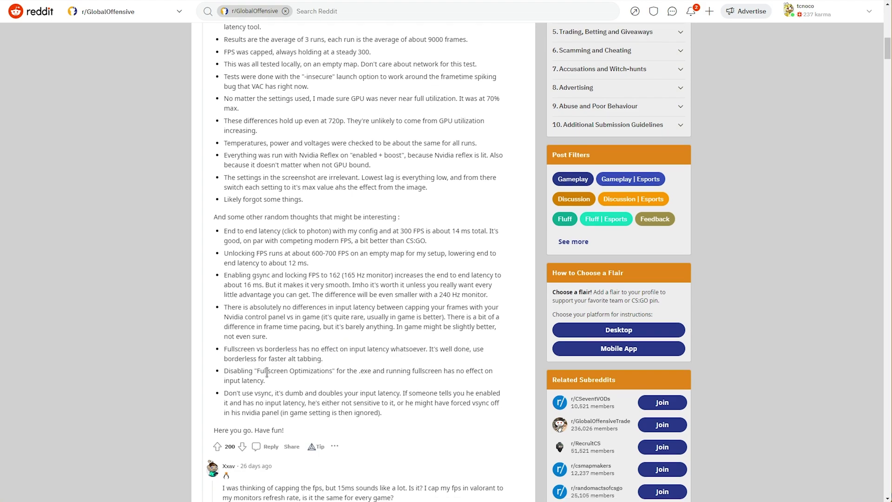
drag(267, 371, 302, 372)
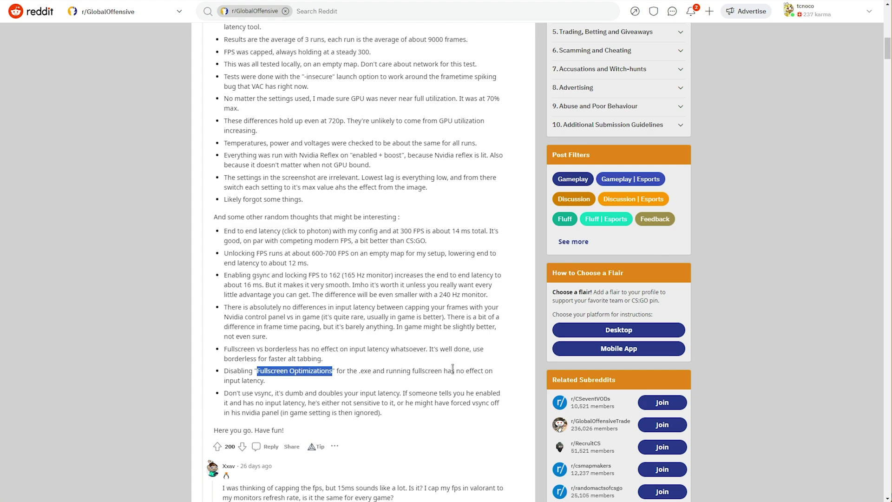
drag(444, 371, 265, 380)
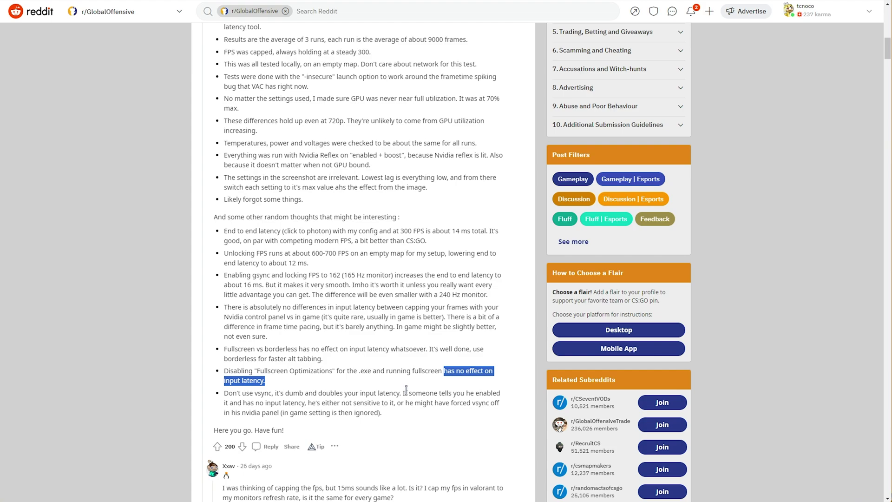
double_click(235, 349)
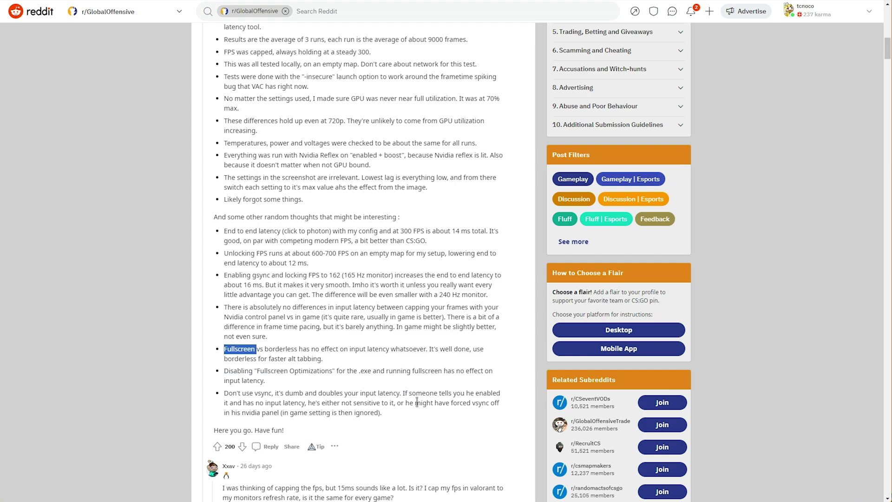
triple_click(234, 369)
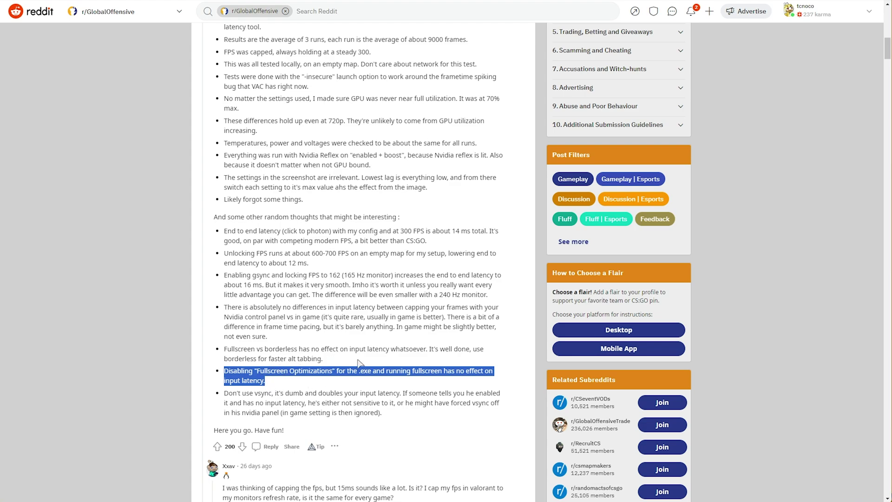
Step: Open Counter-Strike 2's local install files from the Steam library via Manage > Browse local files
key(alt+Tab)
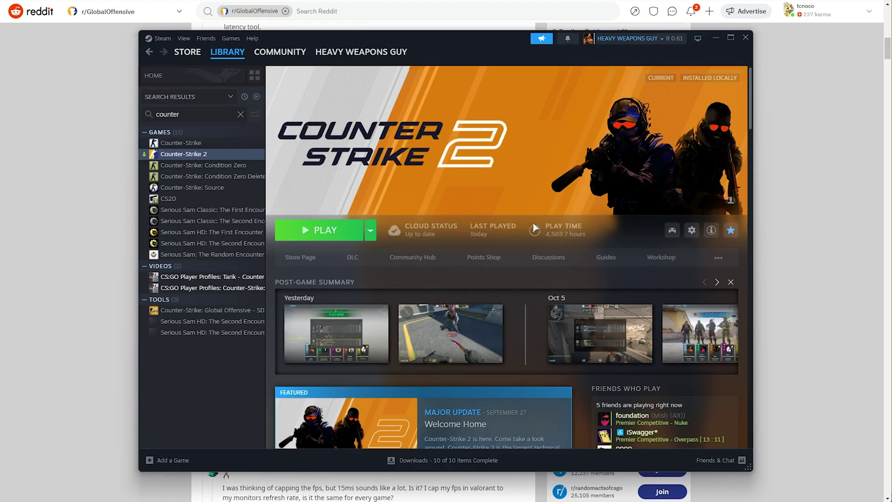
right_click(210, 154)
mouse_move(264, 226)
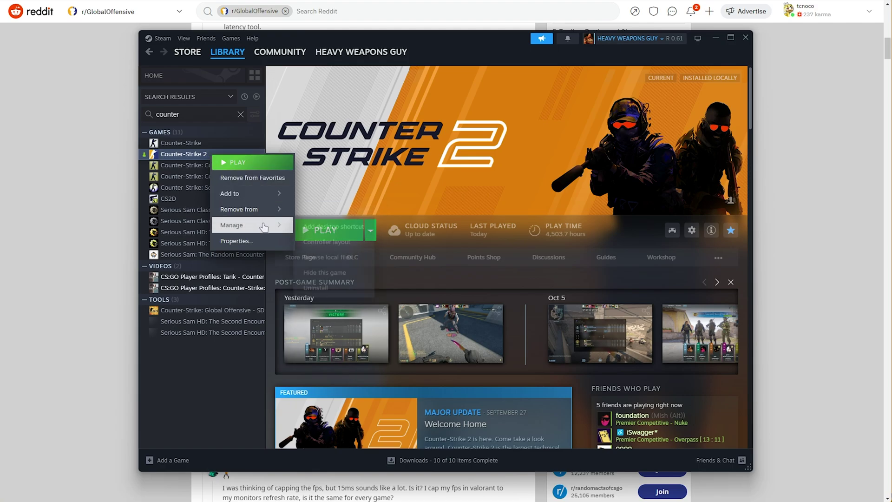
click(333, 258)
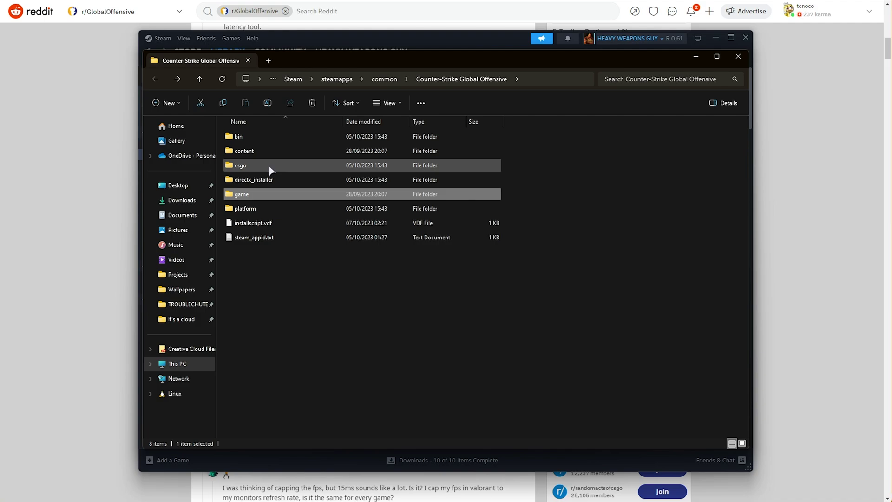
Step: Browse into the game\bin\win64 folder
double_click(258, 195)
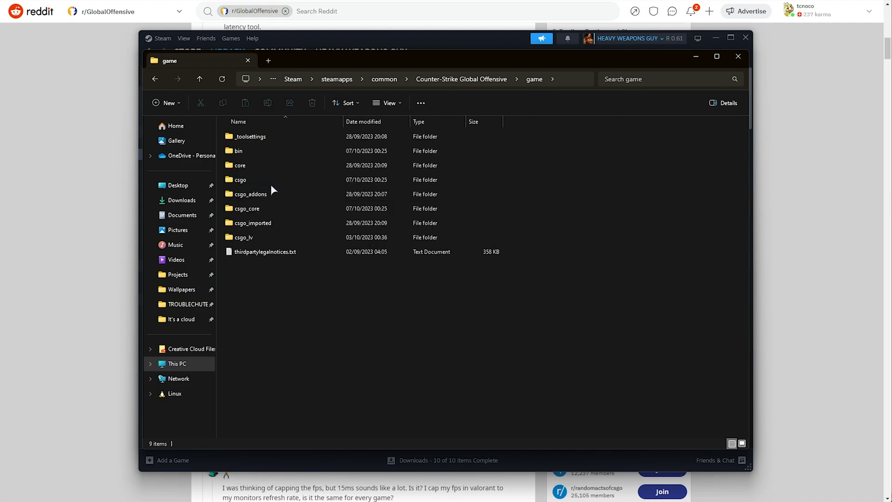
double_click(267, 151)
double_click(259, 137)
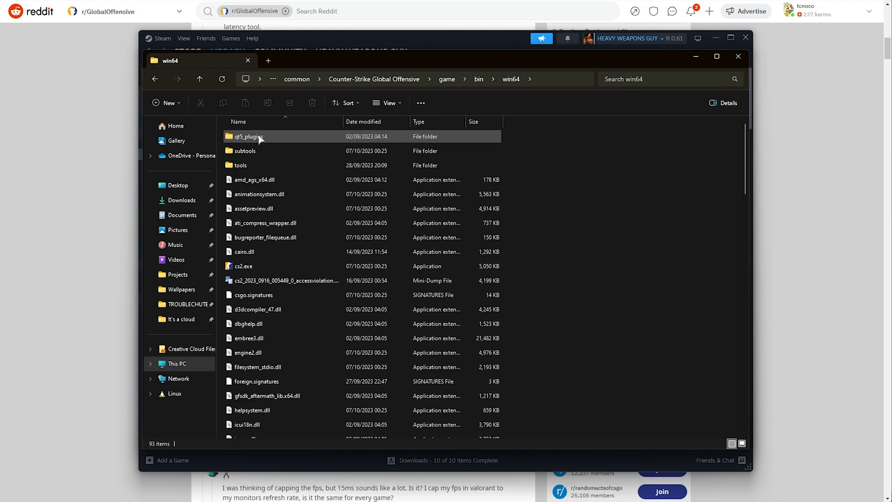
Step: Review cs2.exe's Compatibility properties, then close File Explorer and hide Steam
click(267, 266)
right_click(267, 267)
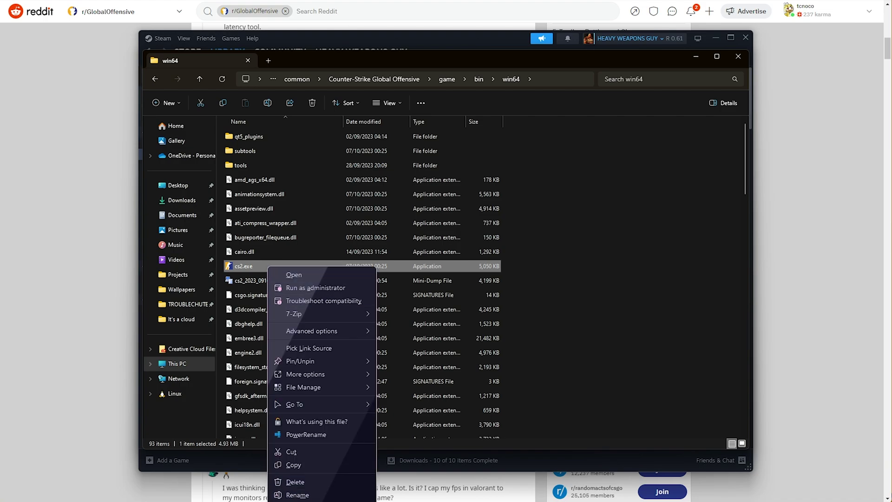
click(284, 495)
click(432, 148)
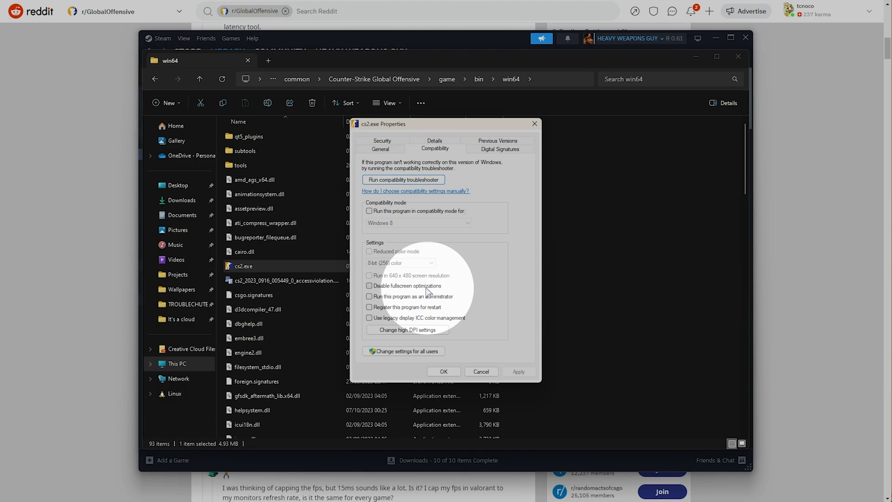
key(Escape)
click(701, 52)
click(714, 39)
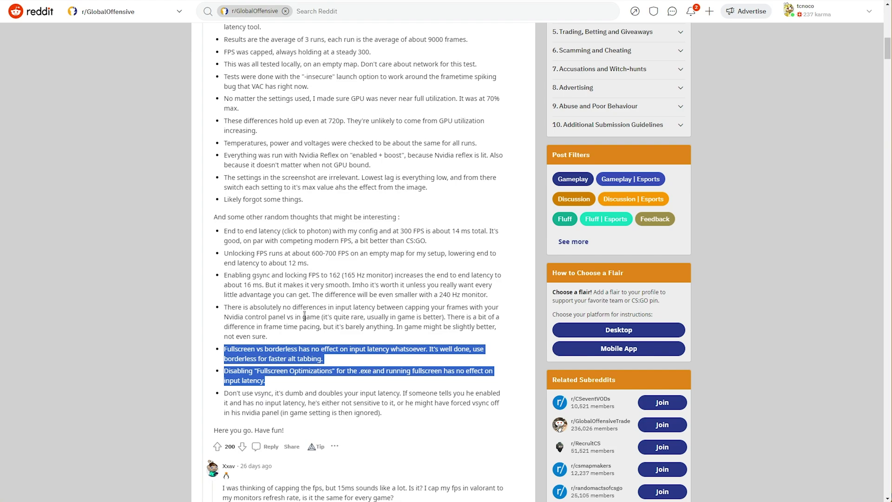
Step: Highlight the start of the Unlocking FPS bullet in the Reddit post
drag(224, 253, 261, 253)
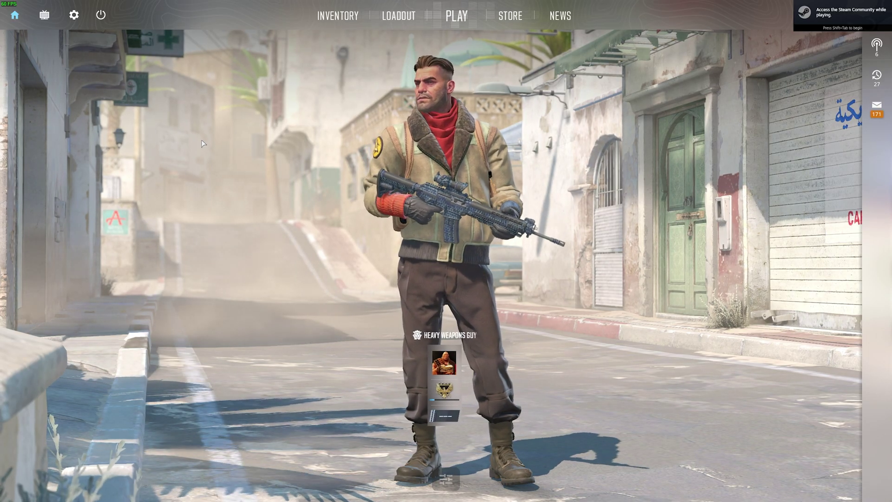
Step: Toggle the developer console, then check Enable Developer Console under Game settings
key(grave)
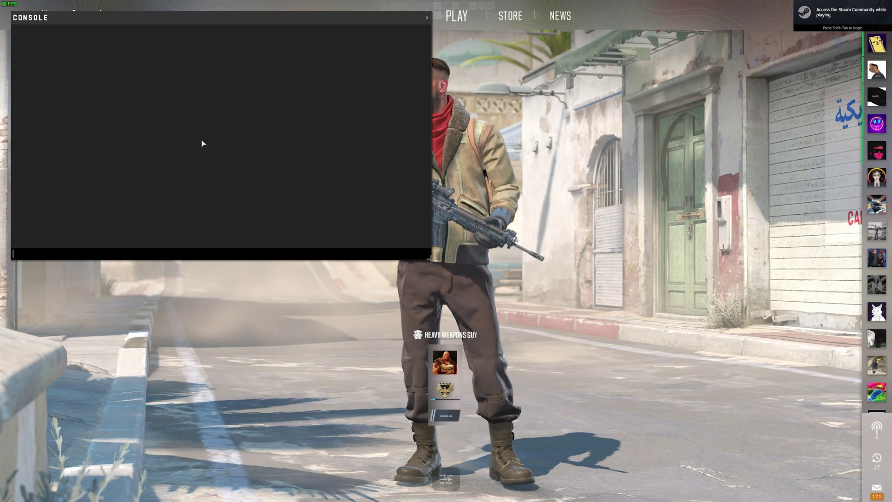
key(grave)
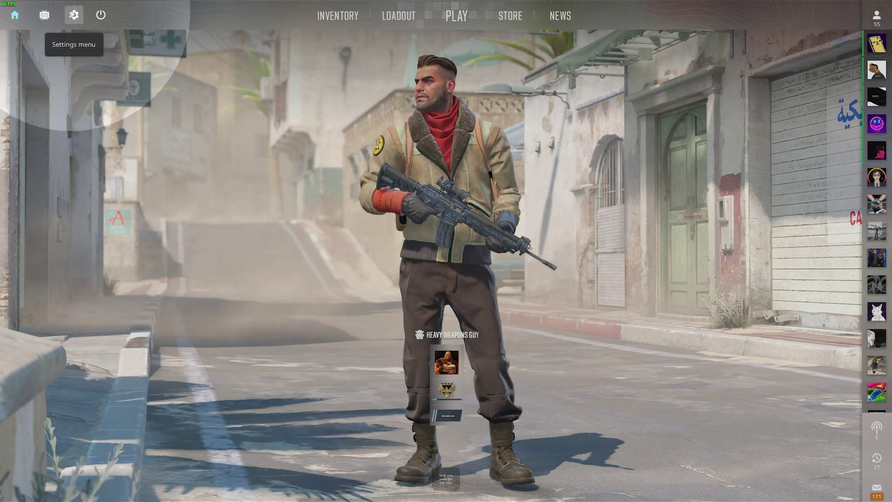
click(74, 15)
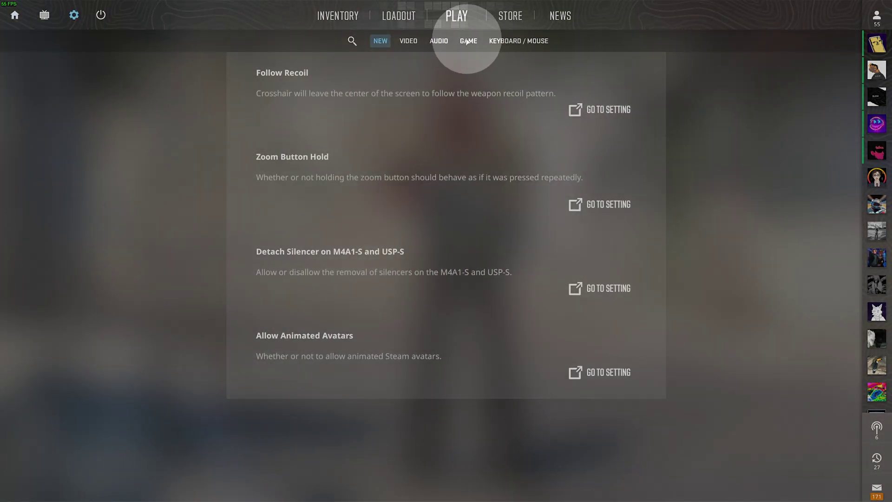
click(468, 41)
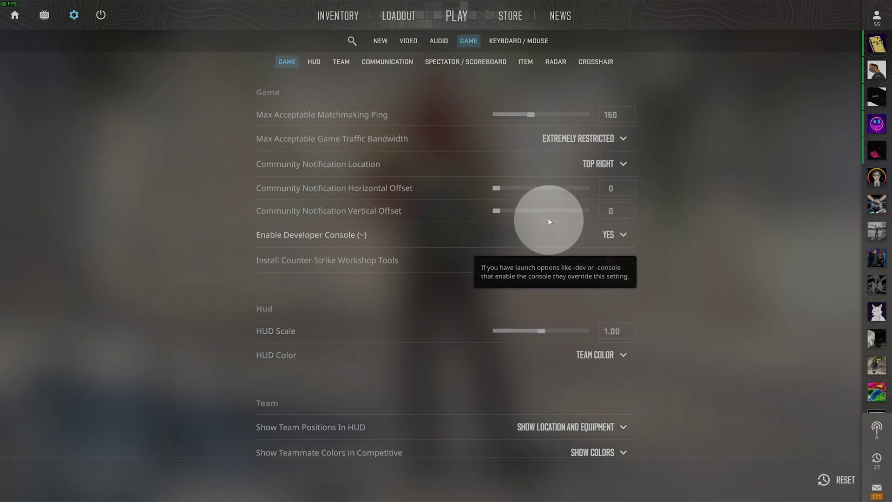
Step: Scroll the Keyboard / Mouse bindings down to UI Keys and Toggle Console
click(516, 44)
scroll(429, 232, down, 10)
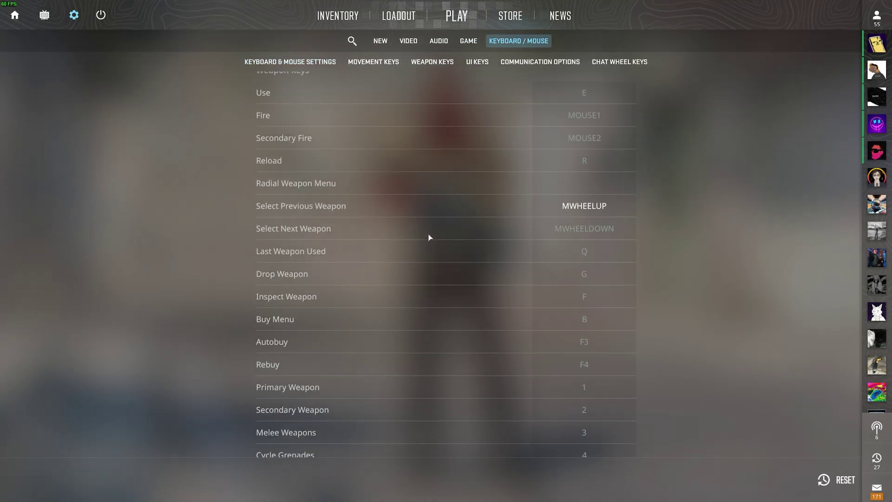
scroll(429, 238, down, 2)
scroll(446, 224, down, 7)
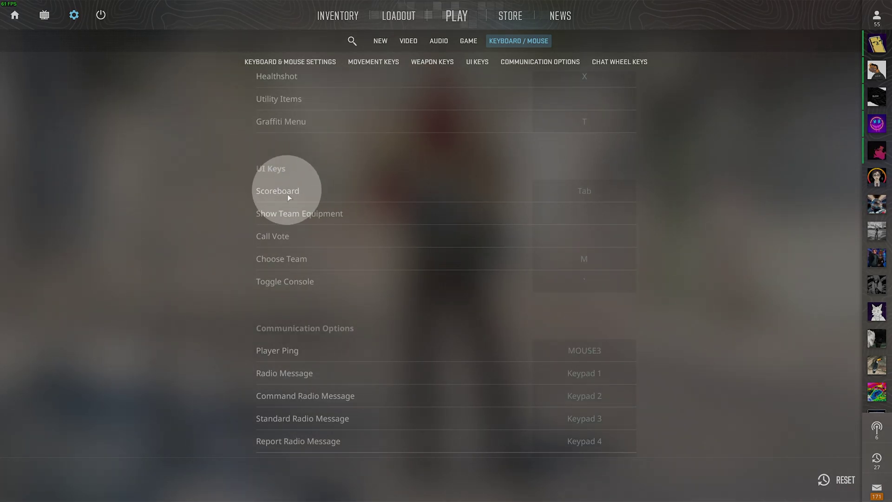
Step: Uncap the frame rate with fps_max 0 in the console and confirm it using find fps_max
key(grave)
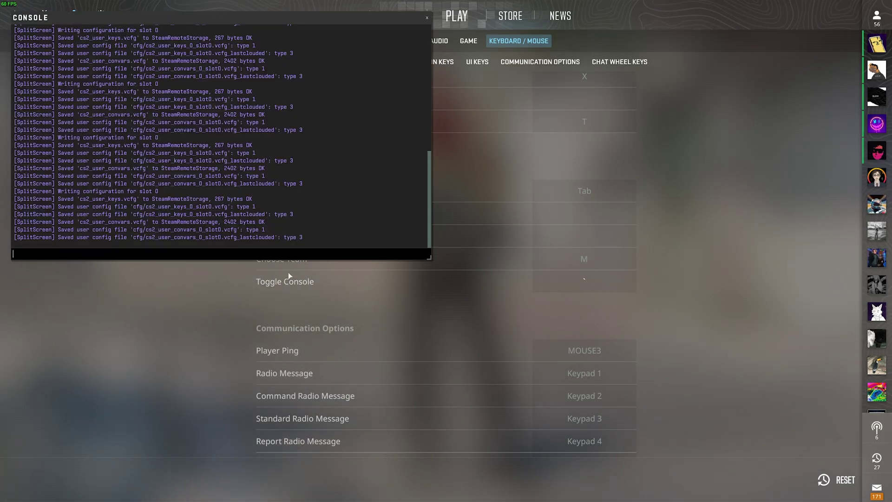
text(fps_max 0)
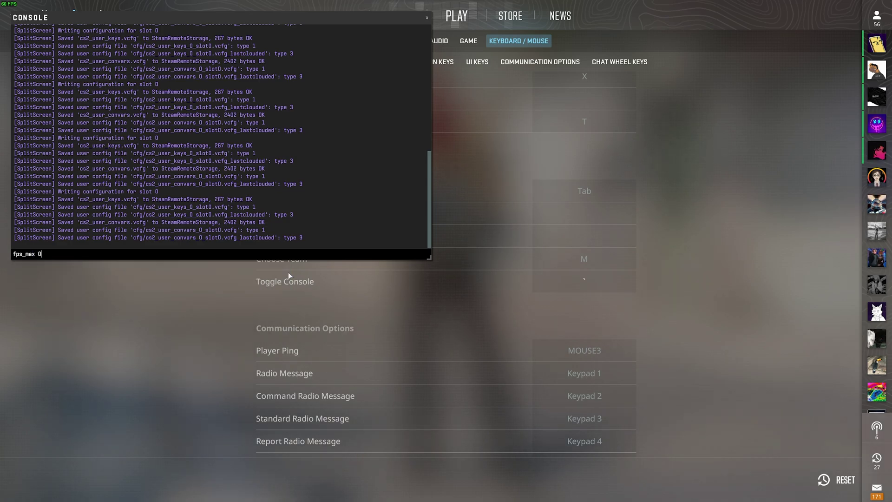
key(Return)
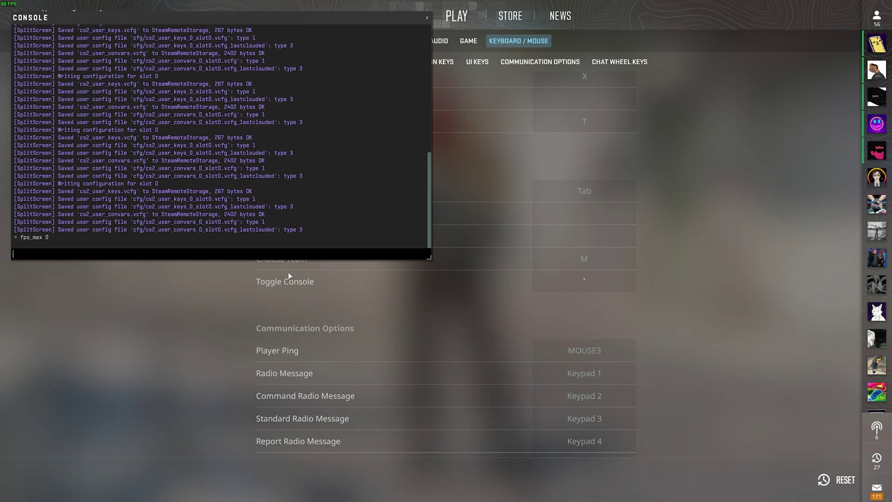
text(find fps_max)
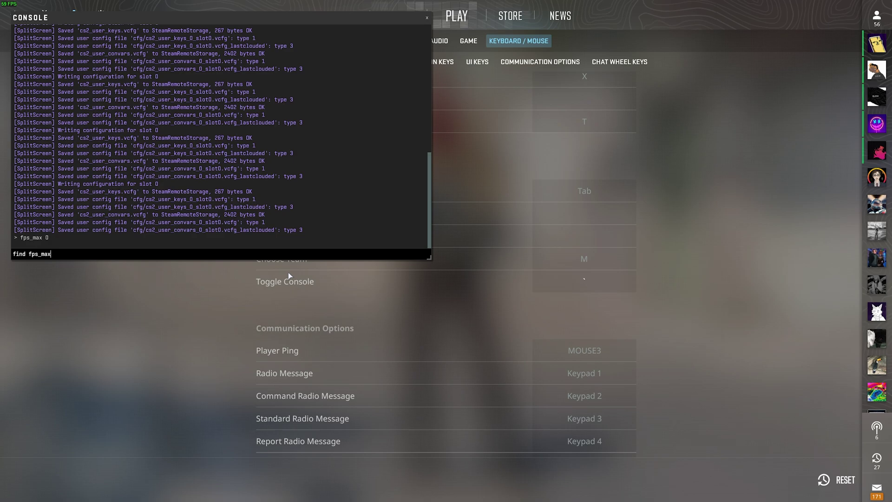
key(Return)
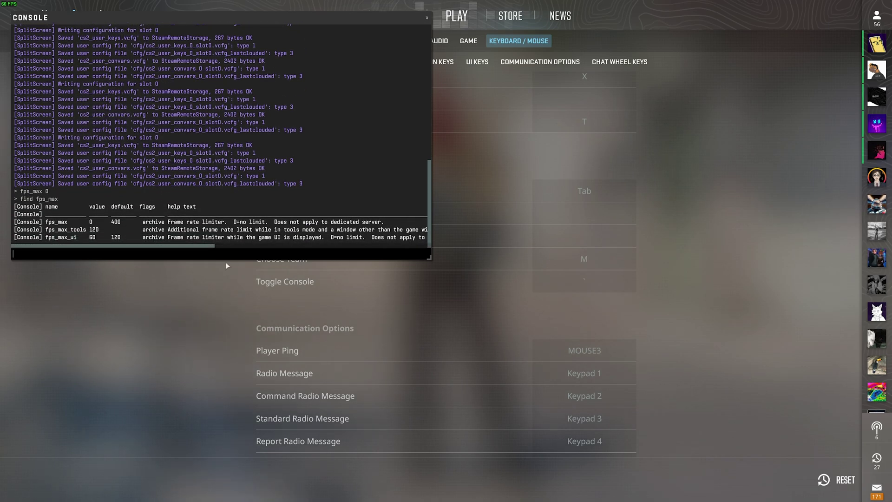
Step: Highlight fps_max_ui, then the gsync, end-to-end latency and Imho phrases in the post
drag(45, 237, 77, 237)
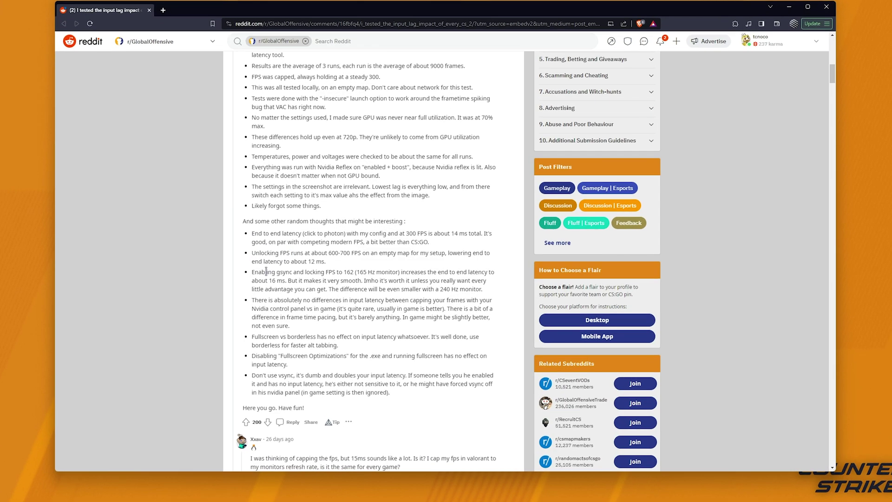
drag(264, 274, 275, 271)
drag(394, 275, 500, 275)
double_click(262, 275)
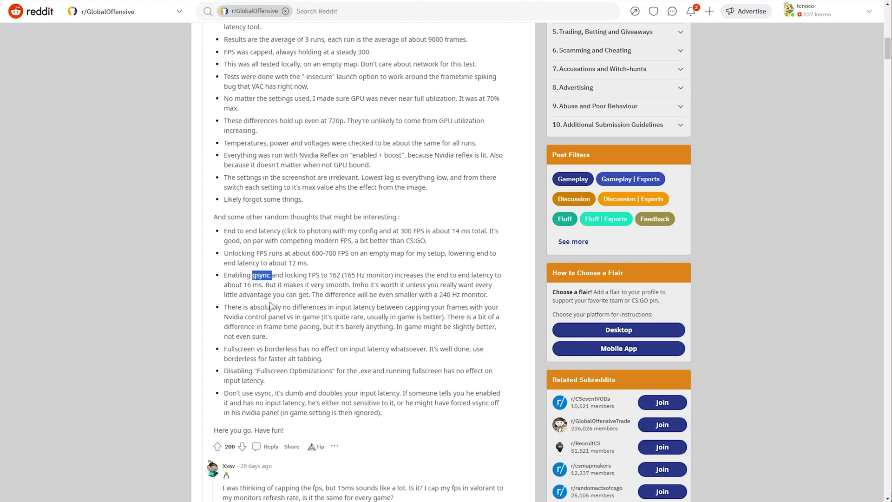
double_click(360, 284)
drag(367, 283, 473, 285)
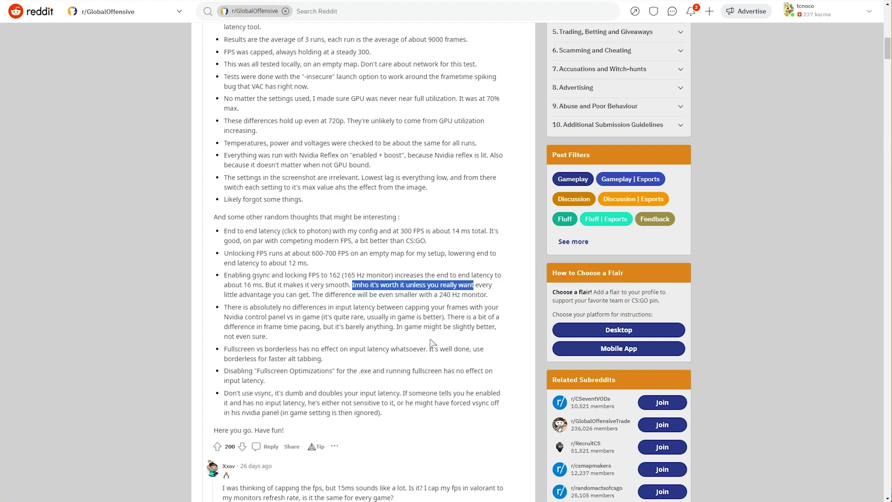
Step: Highlight the Reddit bullet saying capping frames in Nvidia control panel versus in-game changes nothing
drag(224, 307, 267, 335)
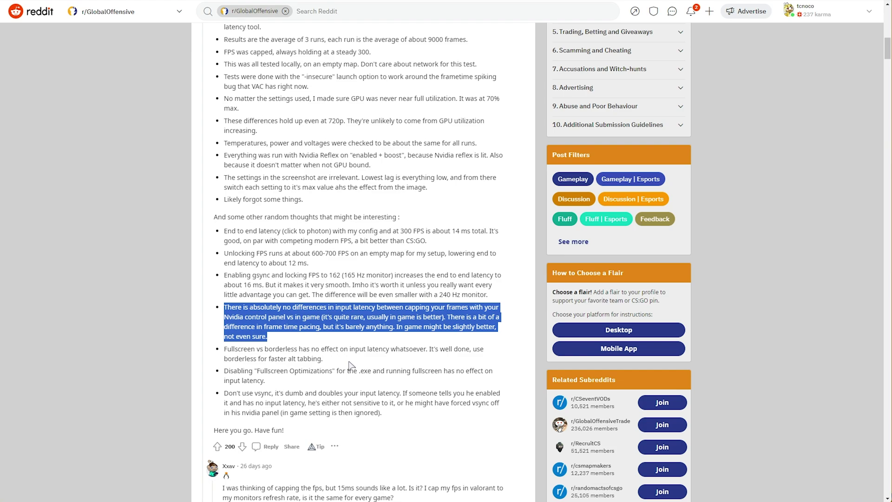